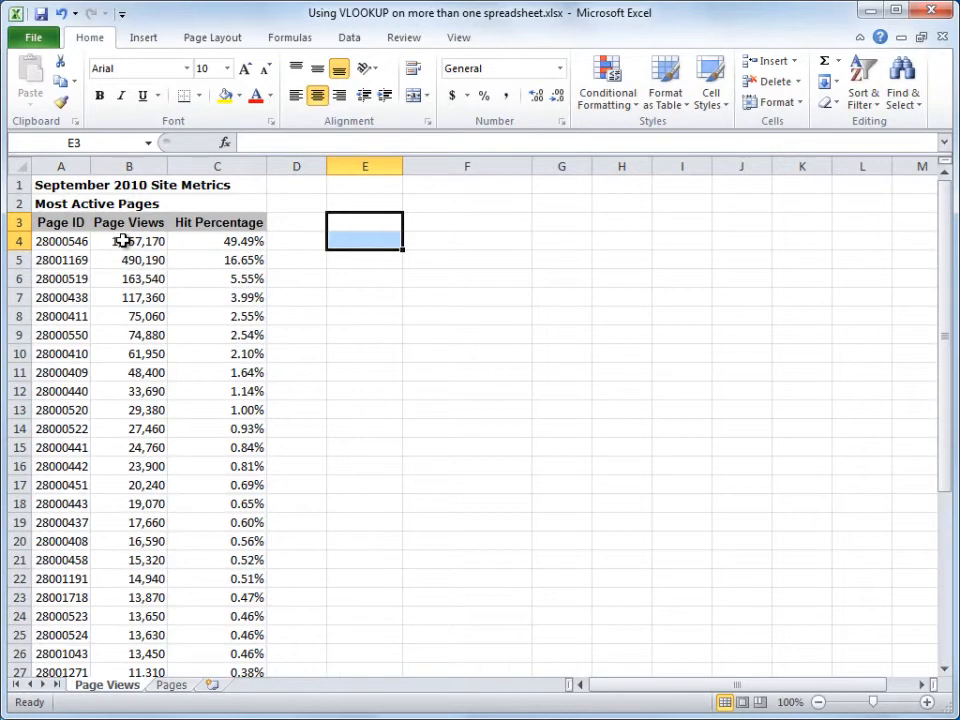
Step: Examine the Page Views sheet and the Pages lookup table, checking the table's first and last data cells
left_click(171, 686)
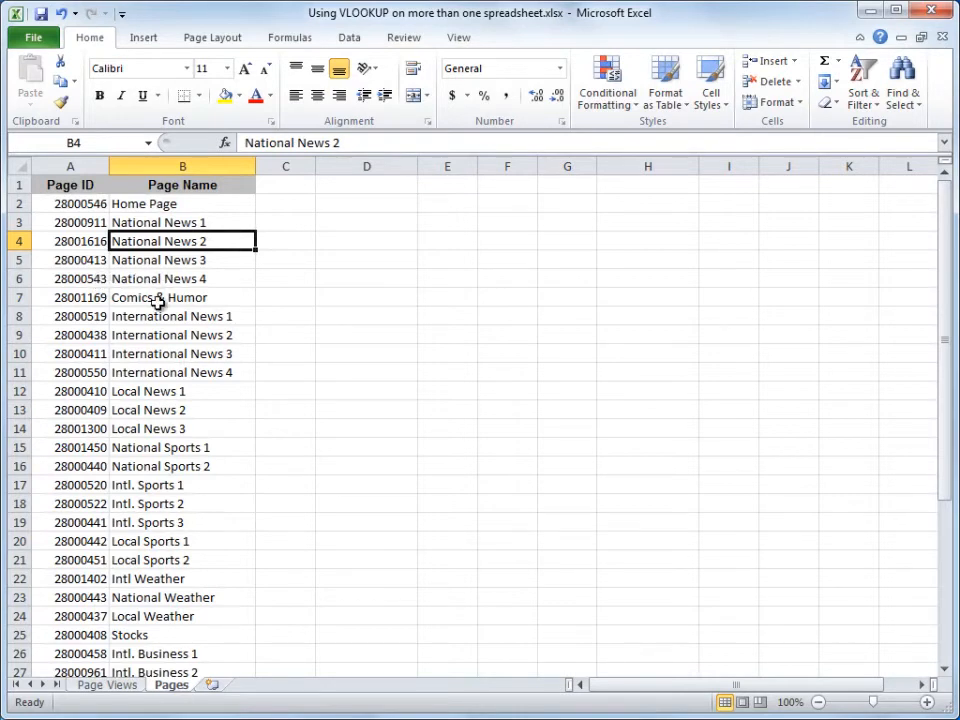
left_click(132, 692)
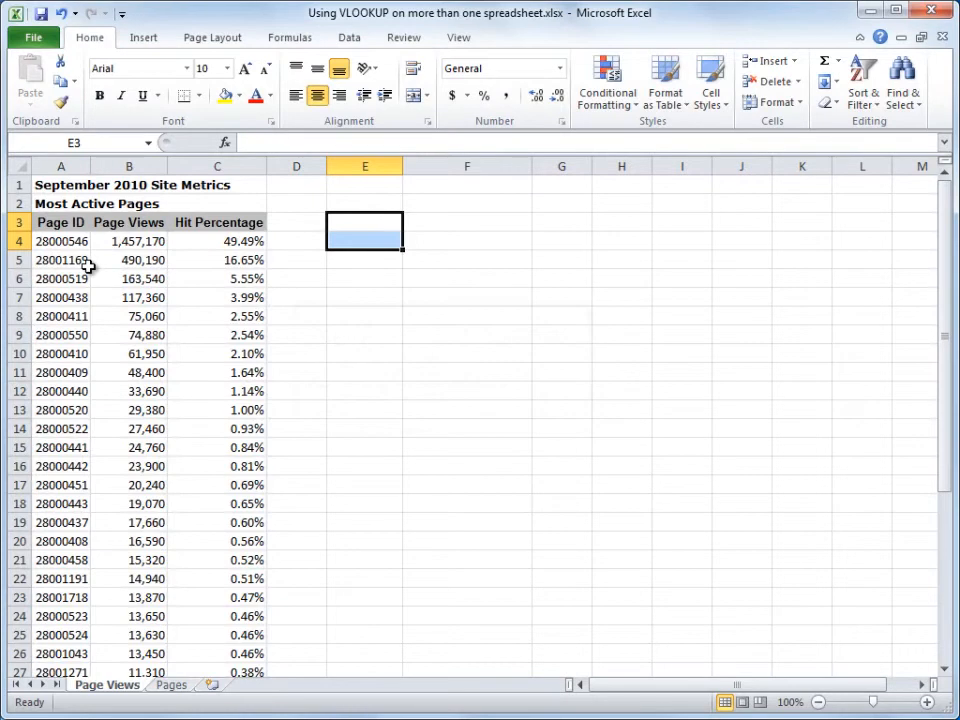
left_click(185, 689)
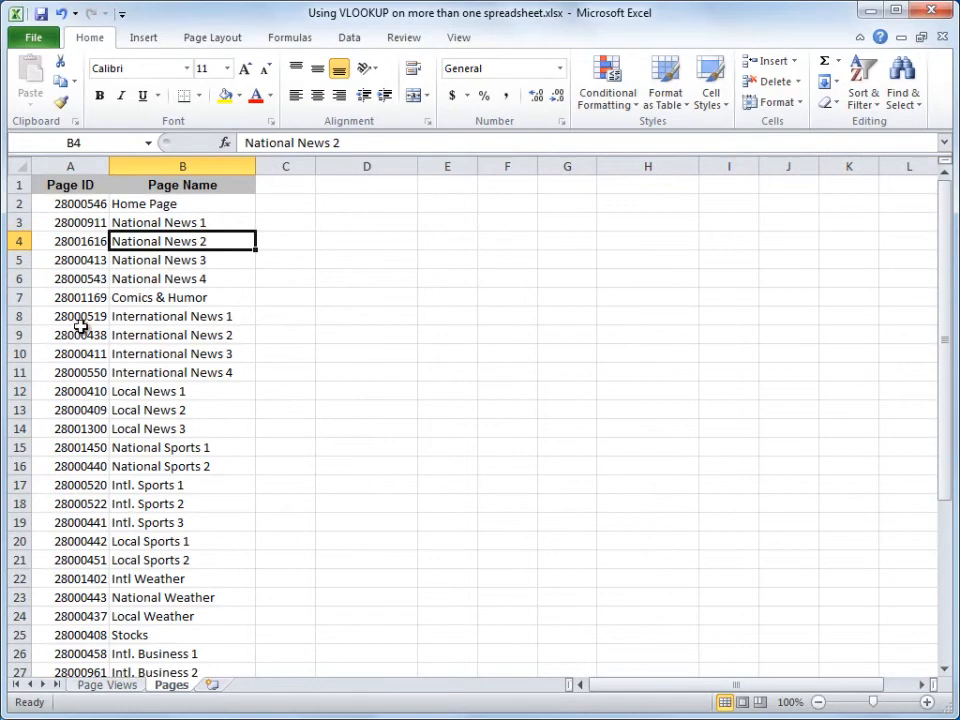
left_click(91, 204)
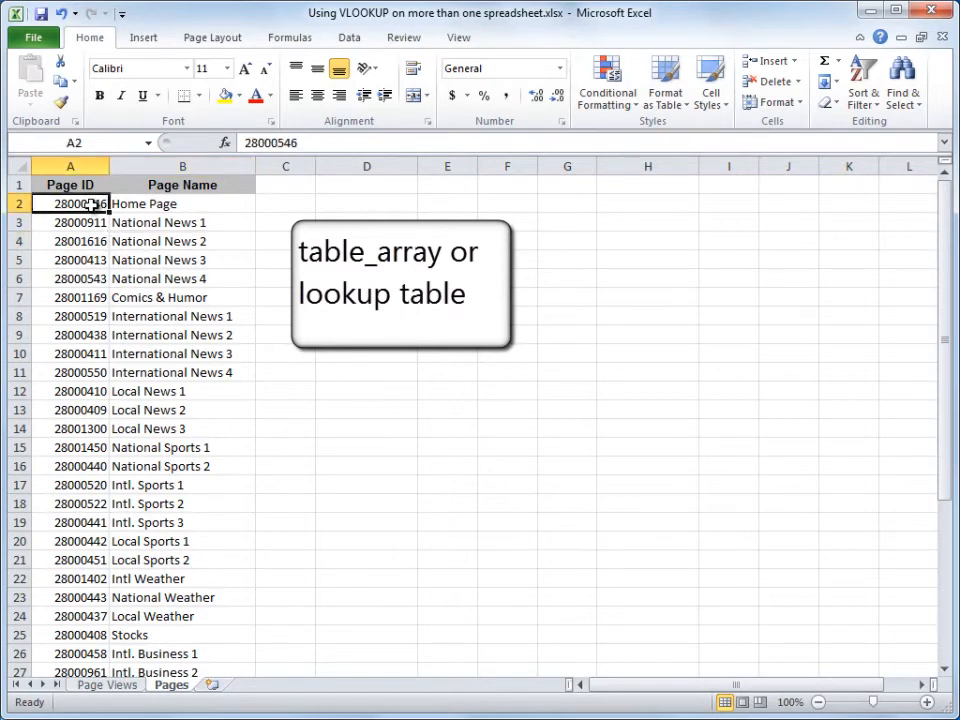
left_click_drag(945, 339, 952, 590)
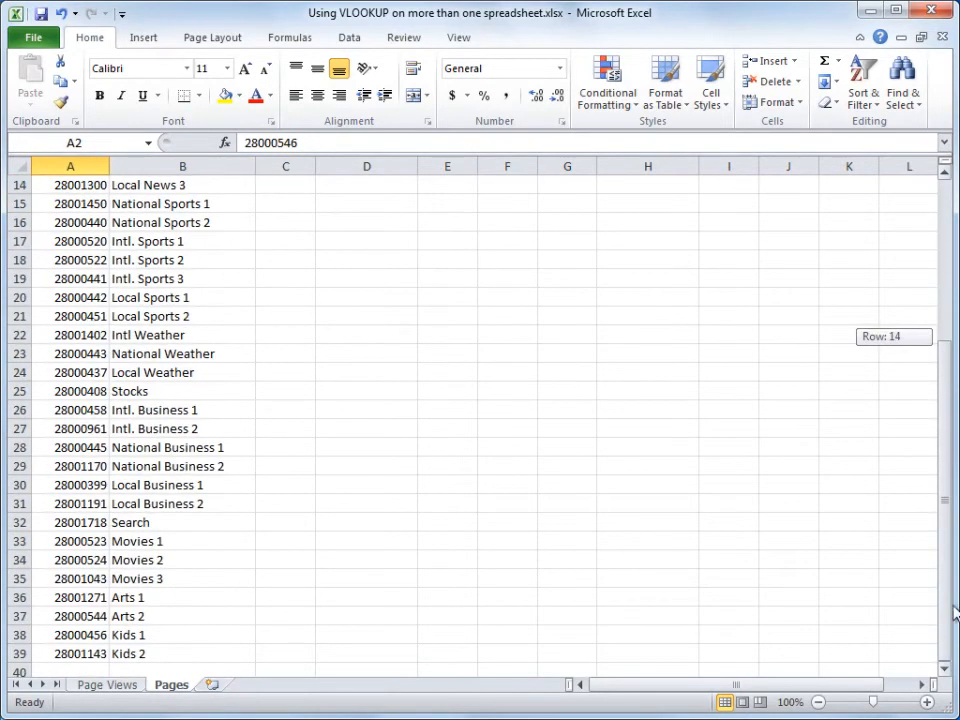
left_click(220, 664)
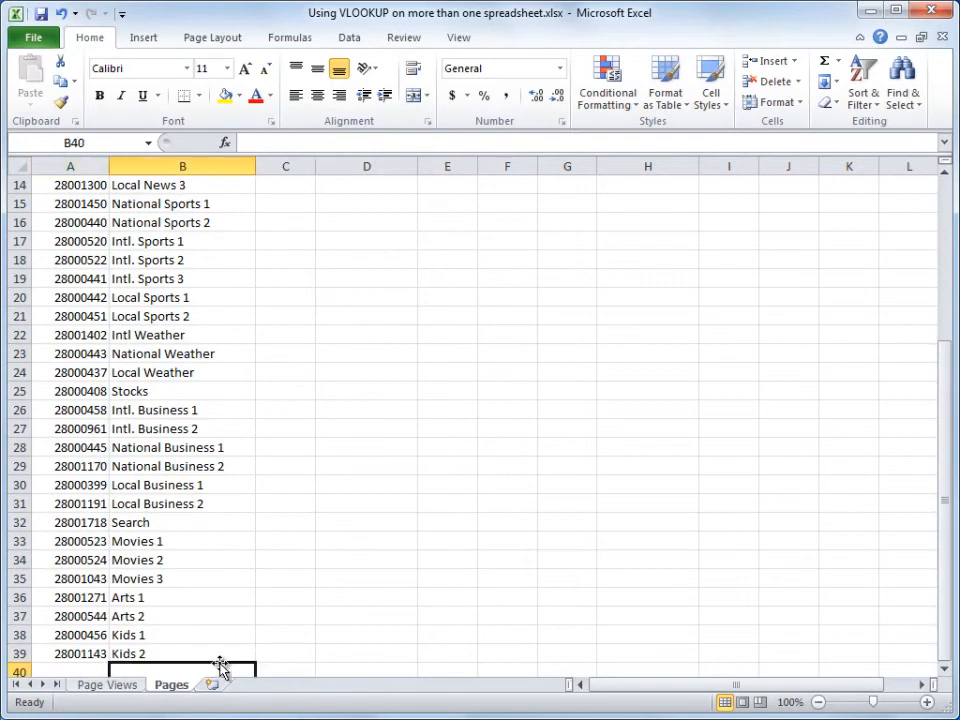
left_click(215, 657)
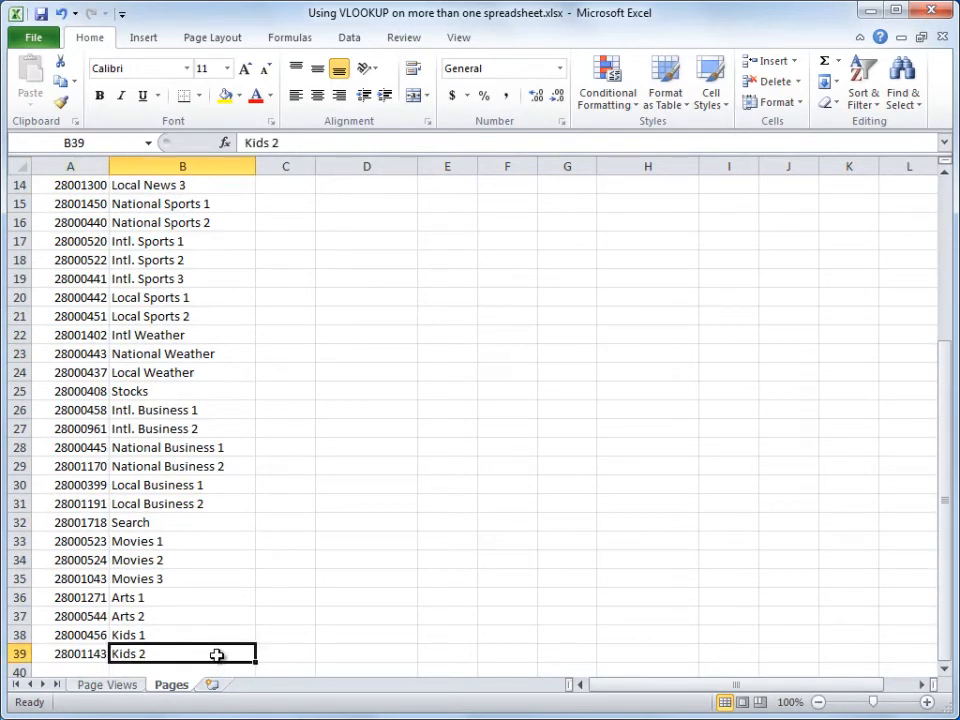
left_click_drag(943, 548, 949, 373)
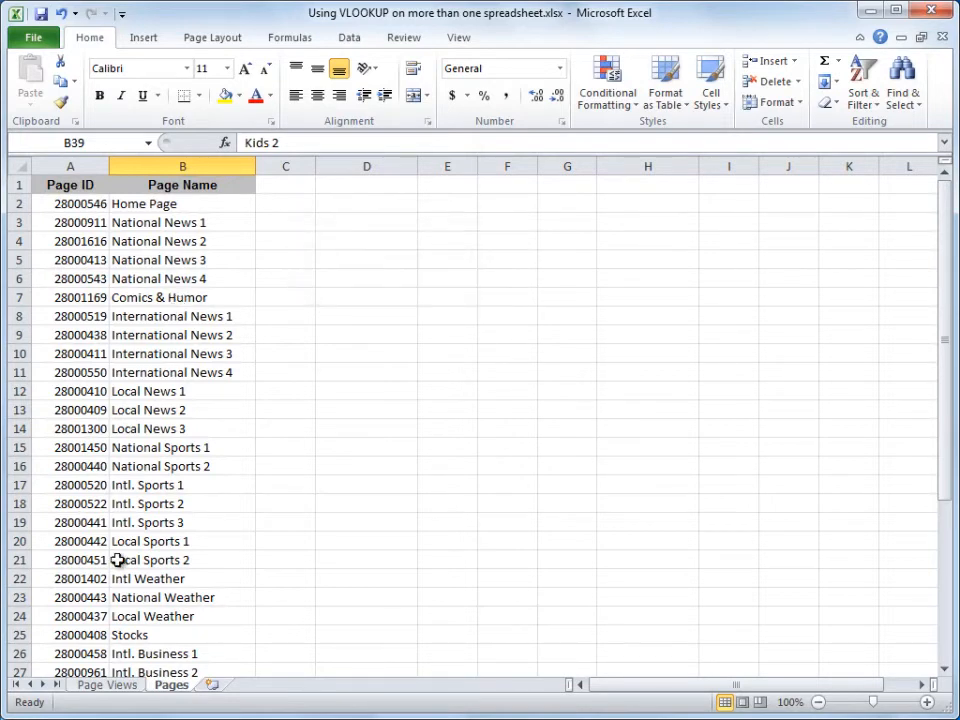
Step: On the Page Views sheet, enter the labels "Page IDs" in E3 and "Page Names" in E4
left_click(107, 686)
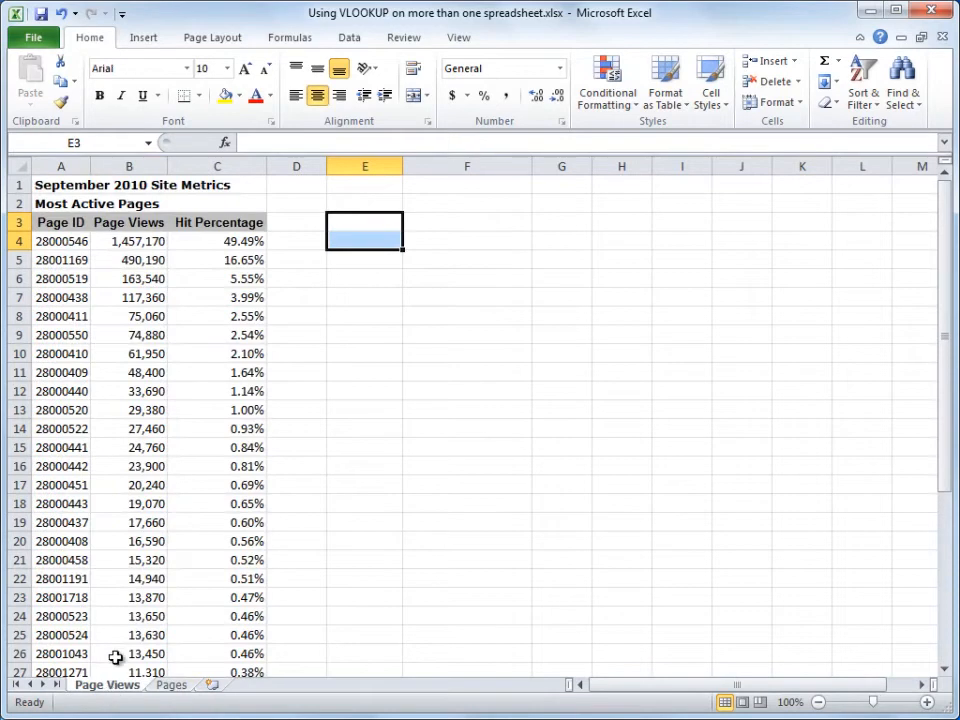
left_click(351, 226)
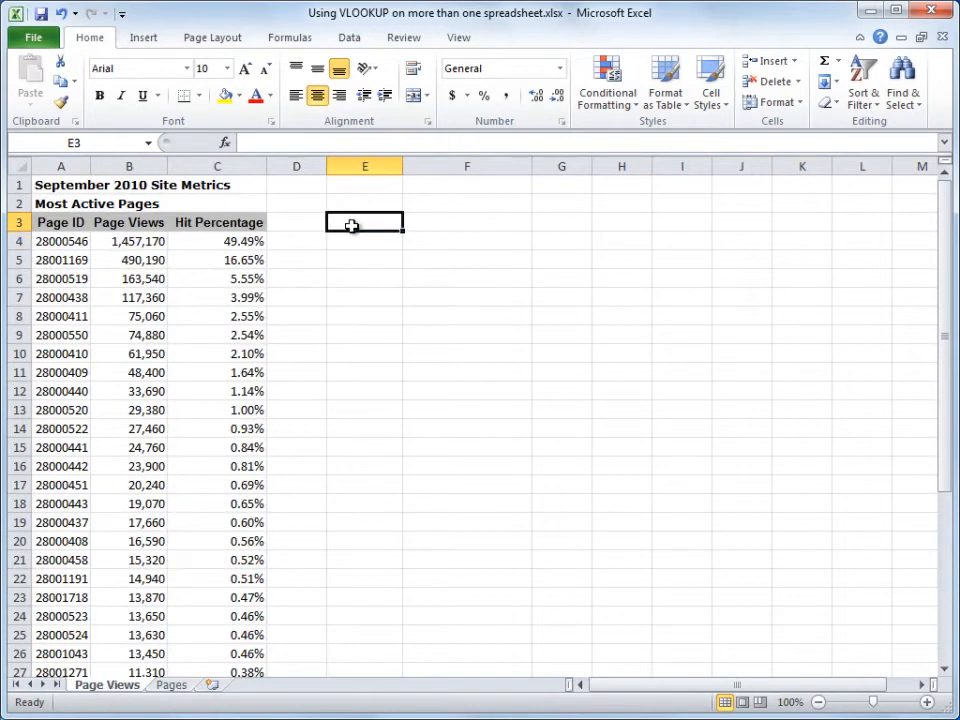
type("Page IDs")
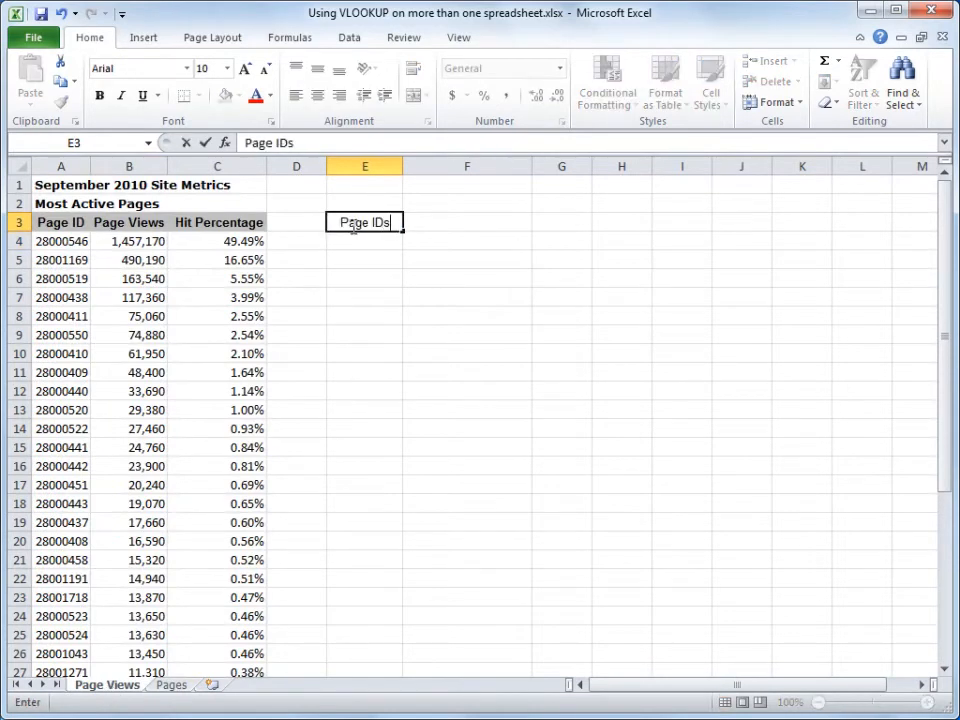
key("Return")
type("{")
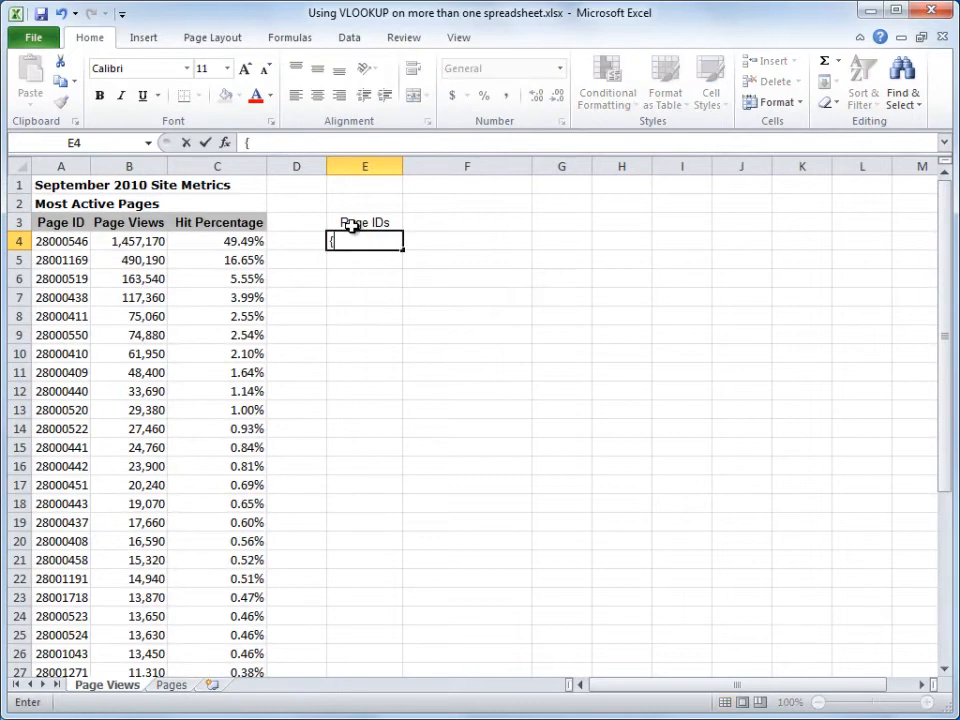
type("Page Names")
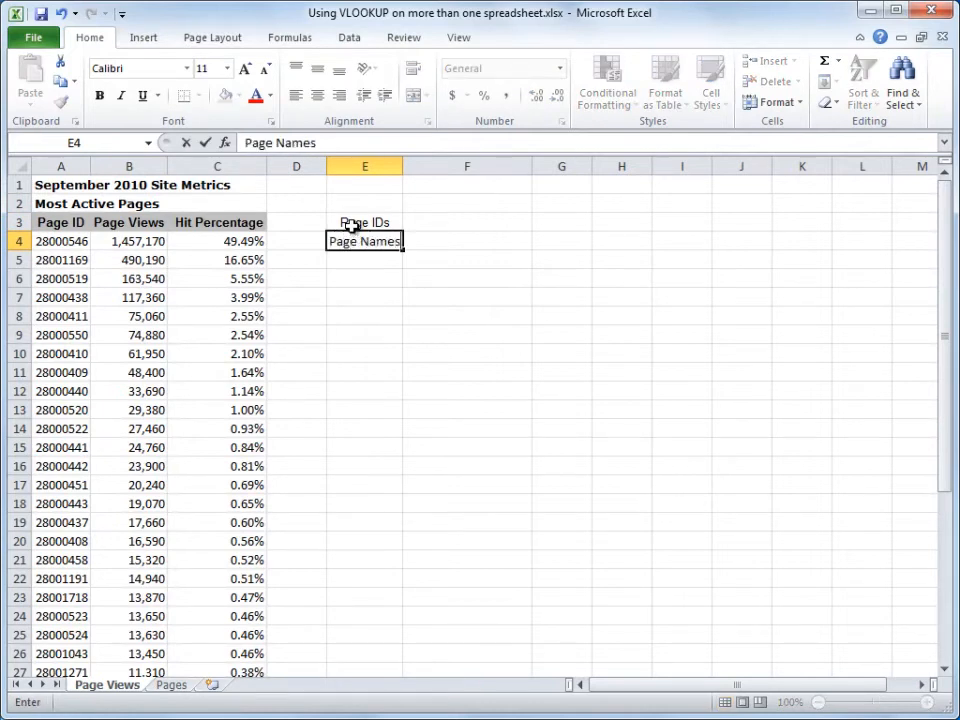
key("Return")
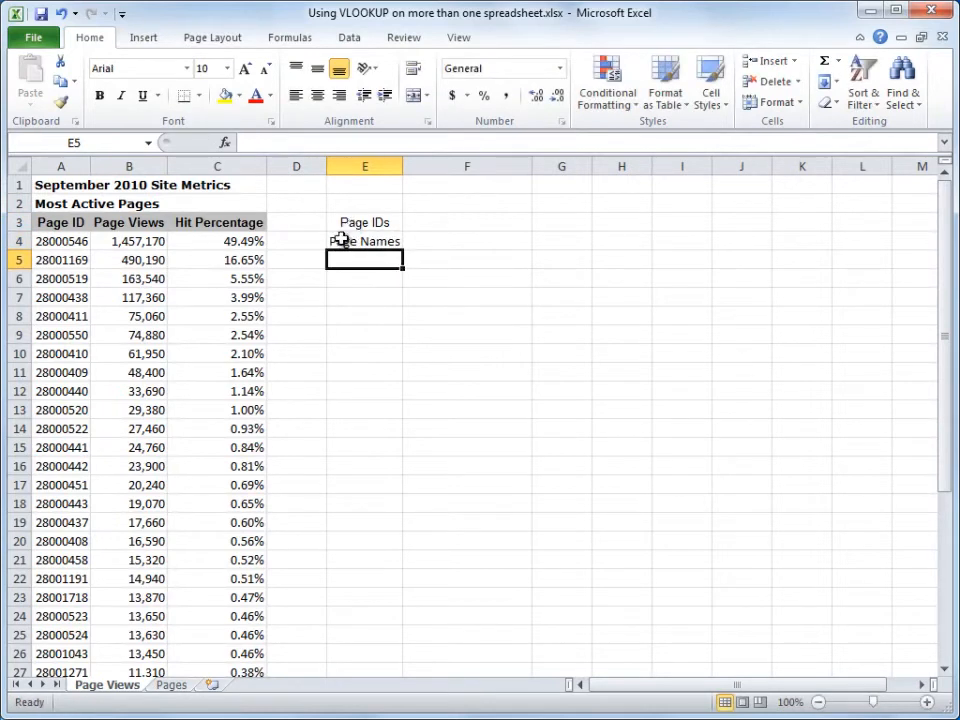
Step: Insert a VLOOKUP function in F4 with cell F3 as its lookup value
left_click(421, 245)
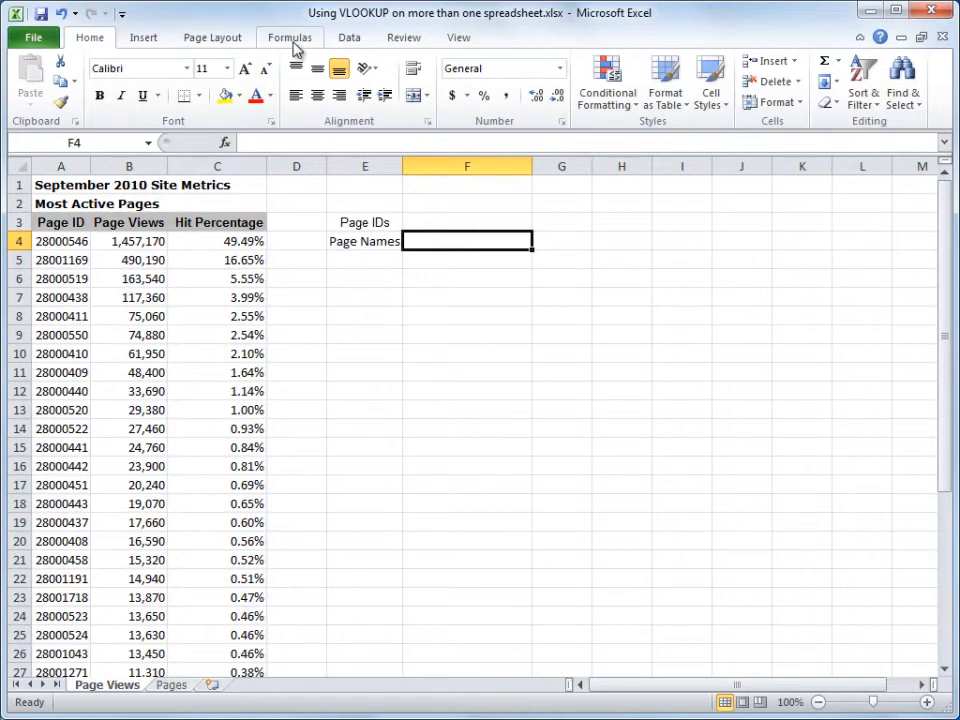
left_click(290, 38)
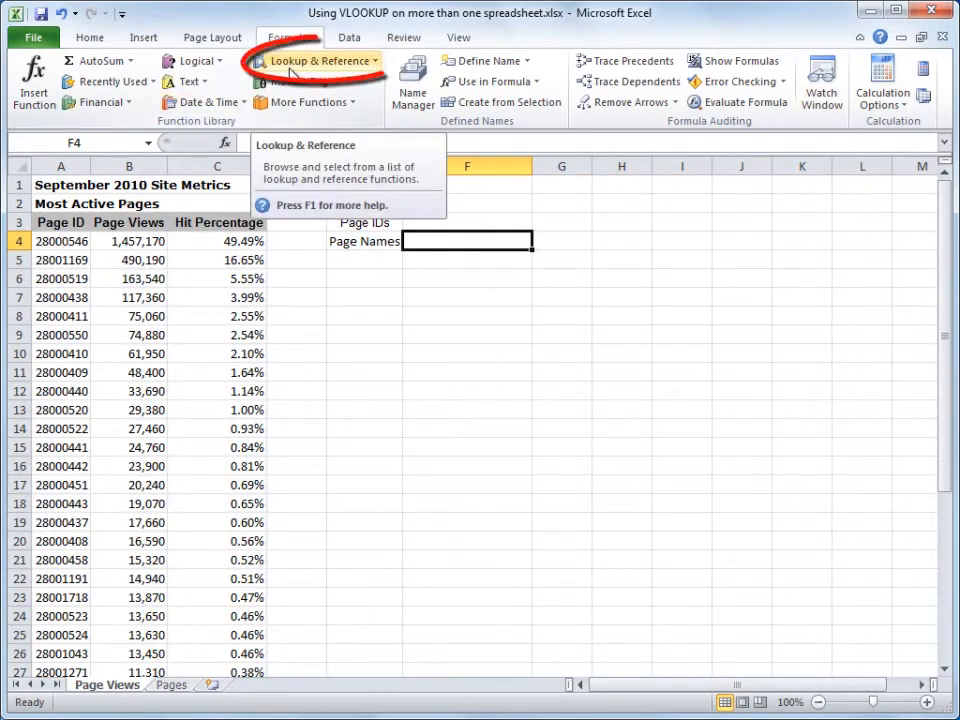
left_click(376, 66)
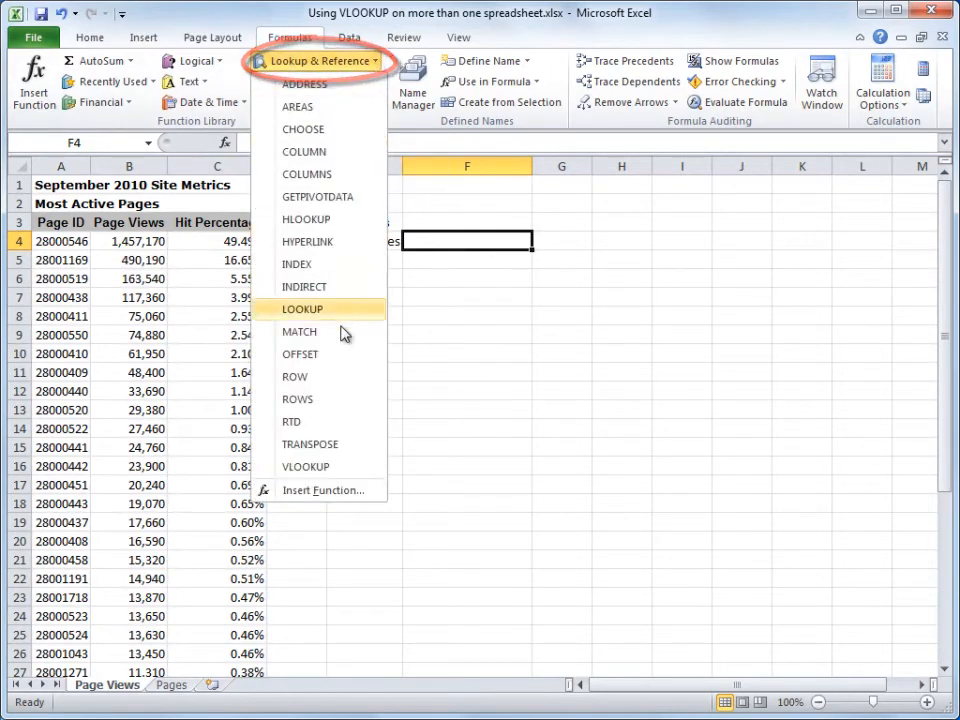
left_click(310, 467)
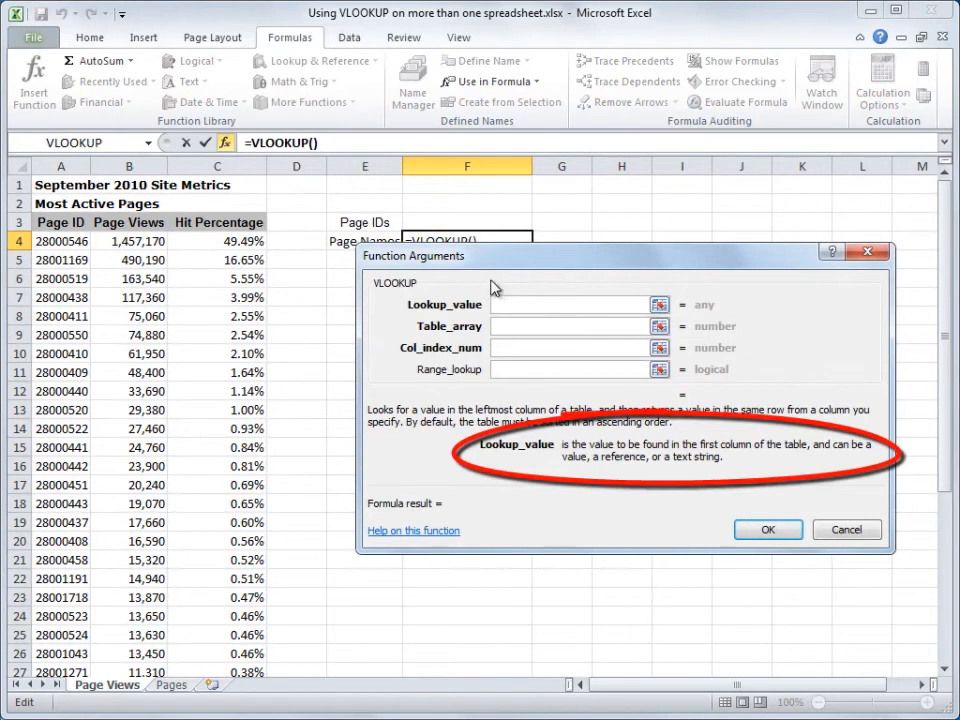
left_click(466, 221)
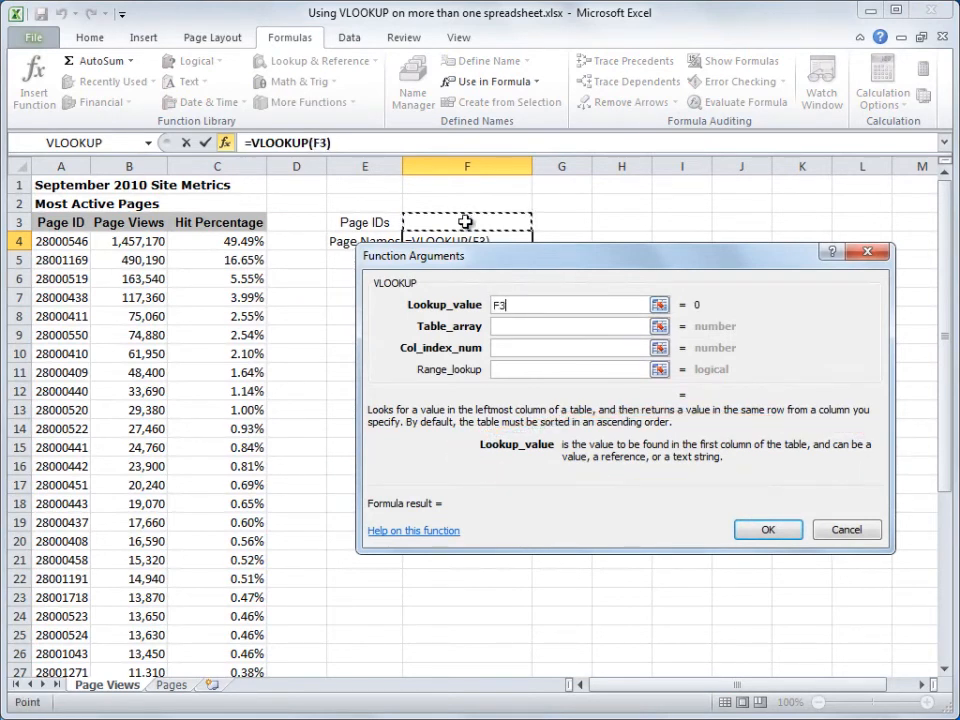
Step: Set the VLOOKUP table array to Pages!A2:B39
left_click(503, 330)
left_click(503, 326)
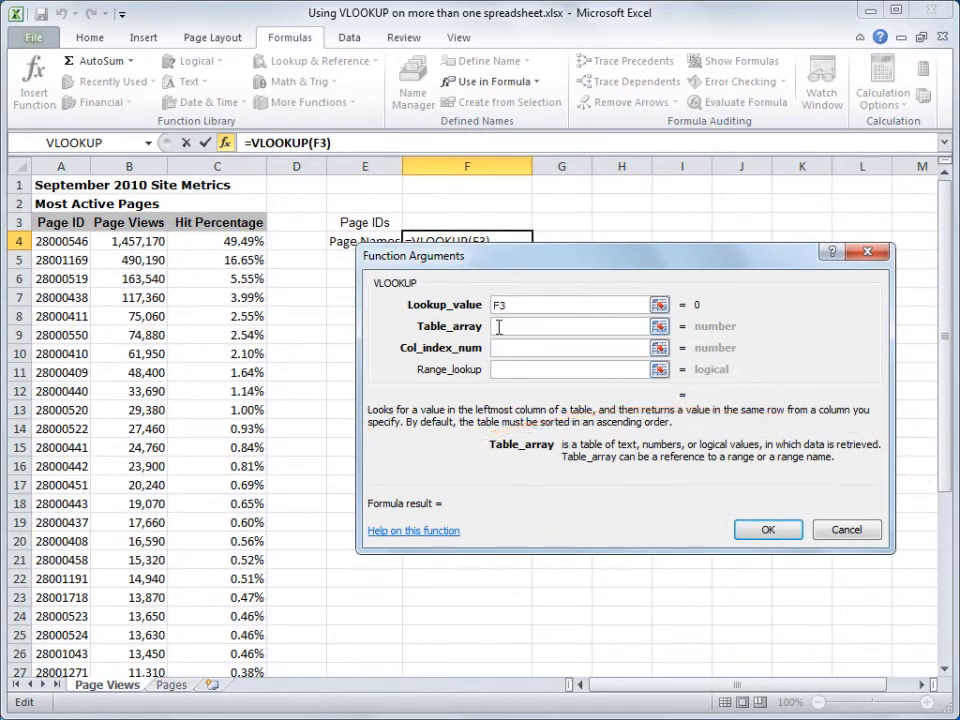
type("Pages")
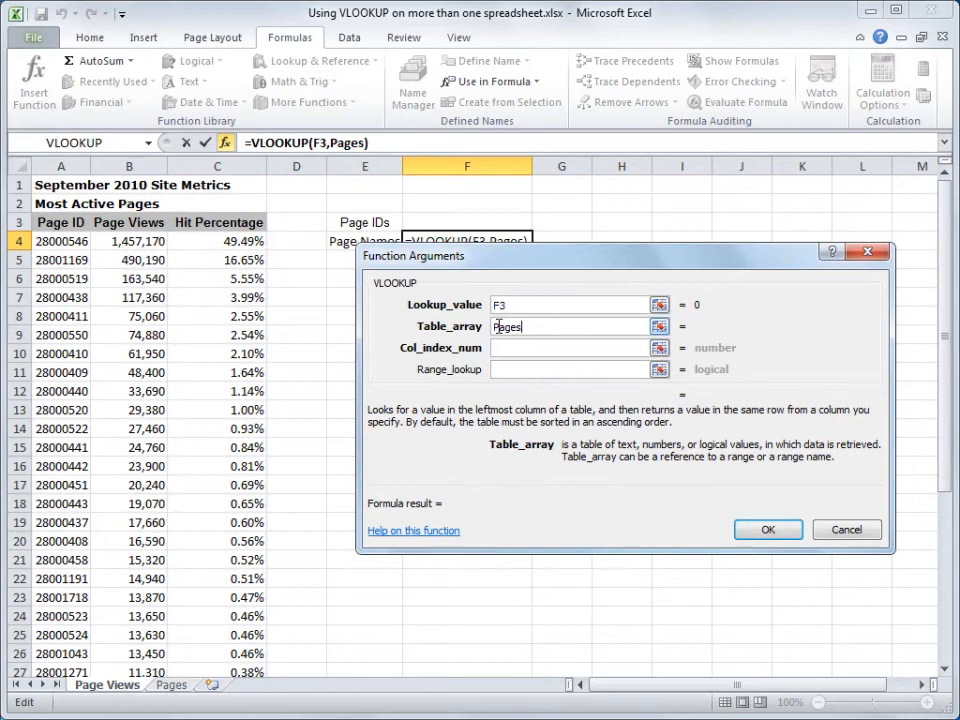
type("!")
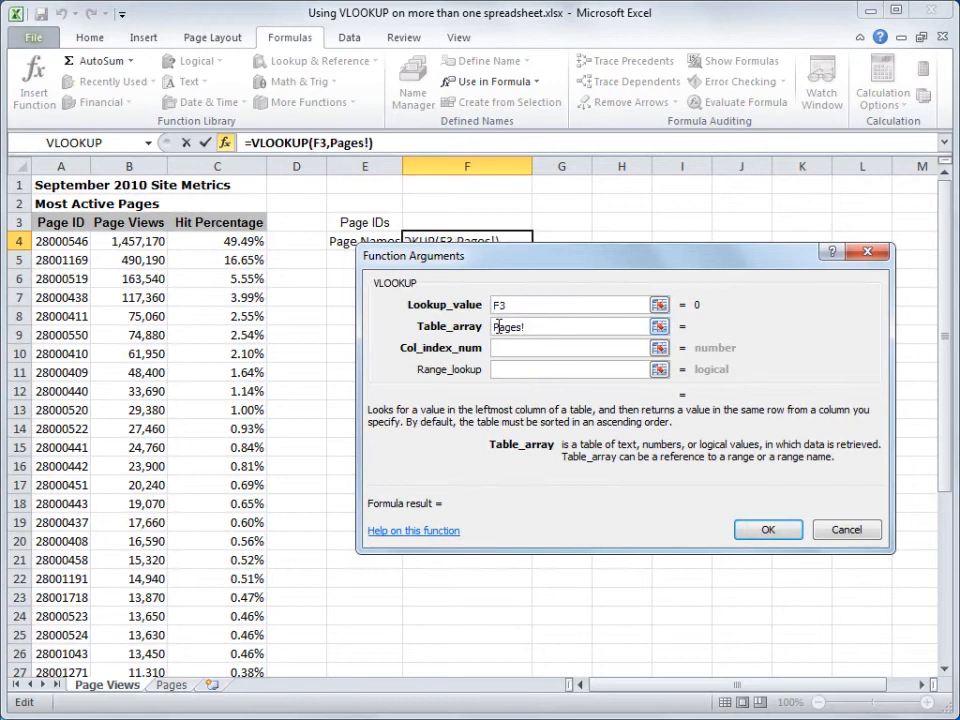
type("A")
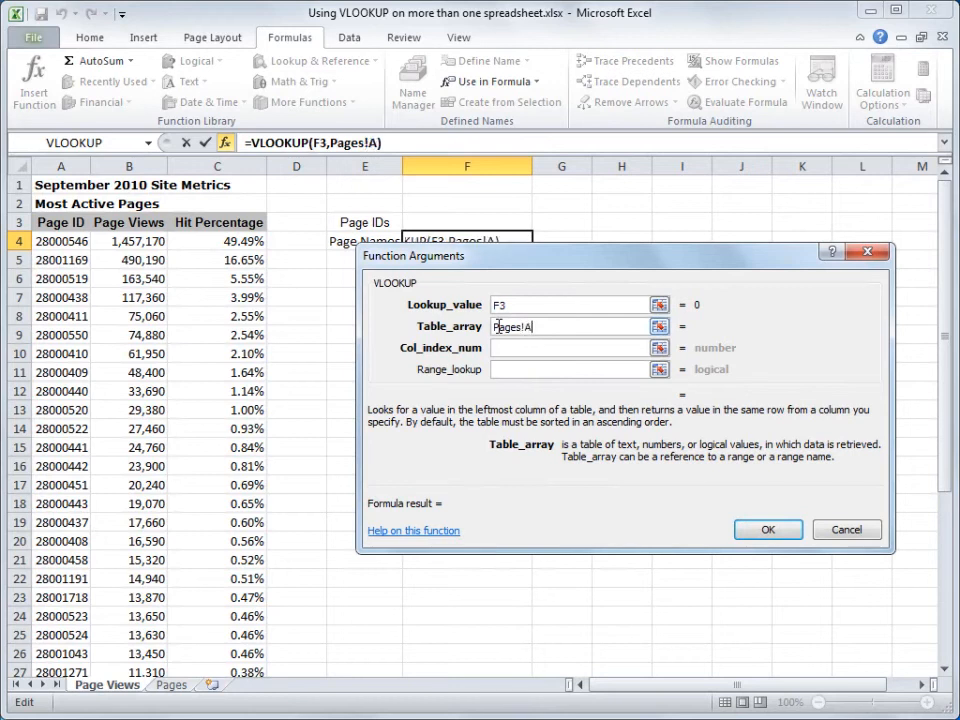
type("2:B39")
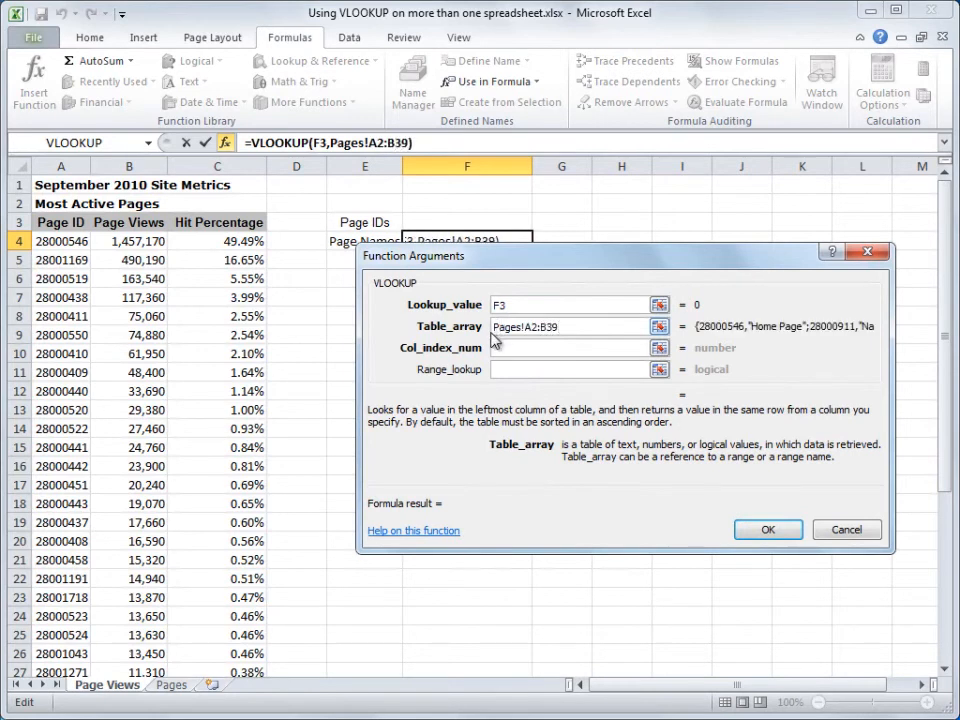
Step: Complete the VLOOKUP in F4 with column index number 2 and range lookup FALSE
left_click(503, 347)
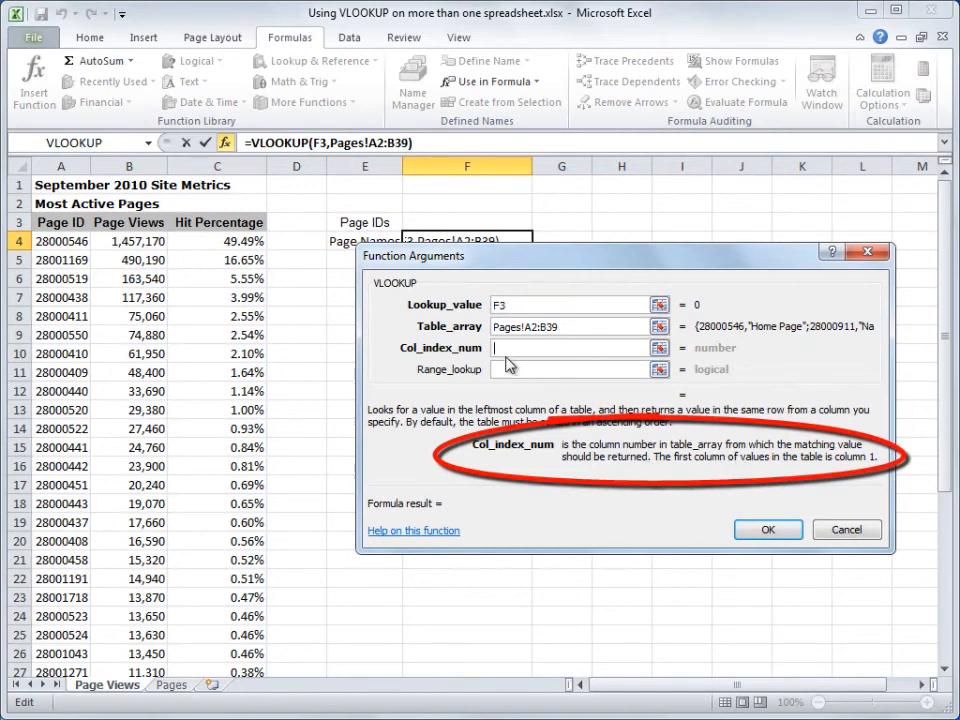
type("2")
left_click(502, 369)
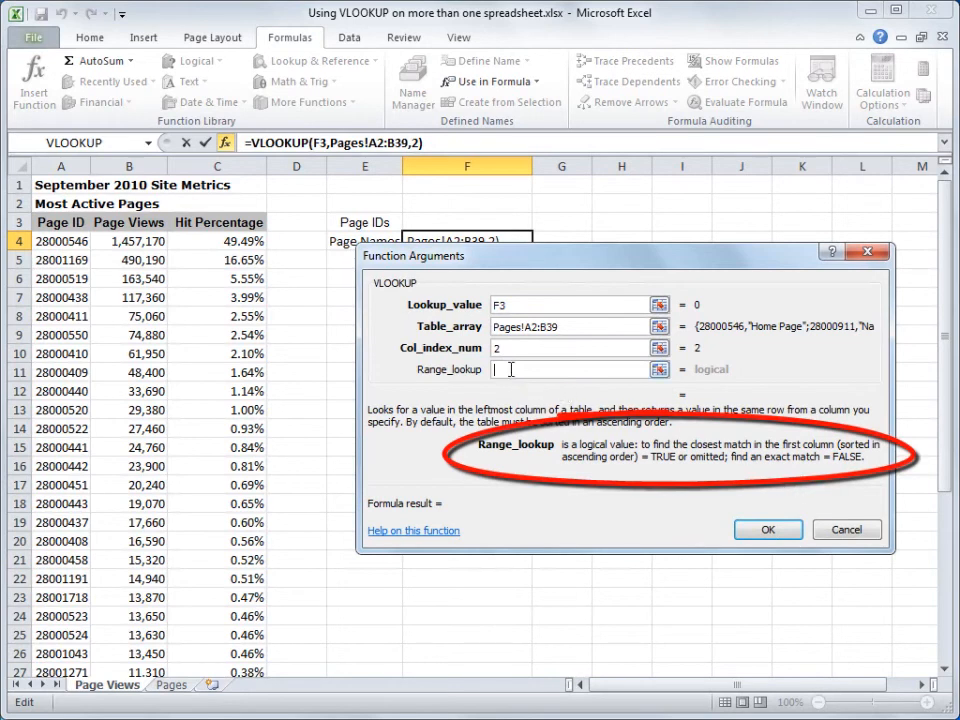
type("FALSE")
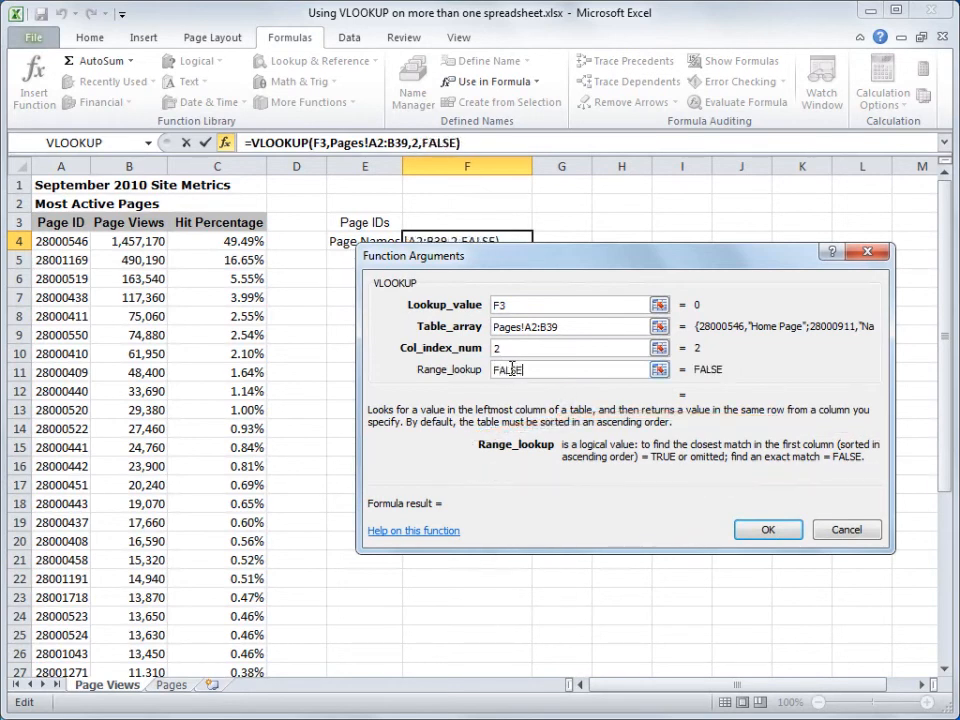
left_click(762, 529)
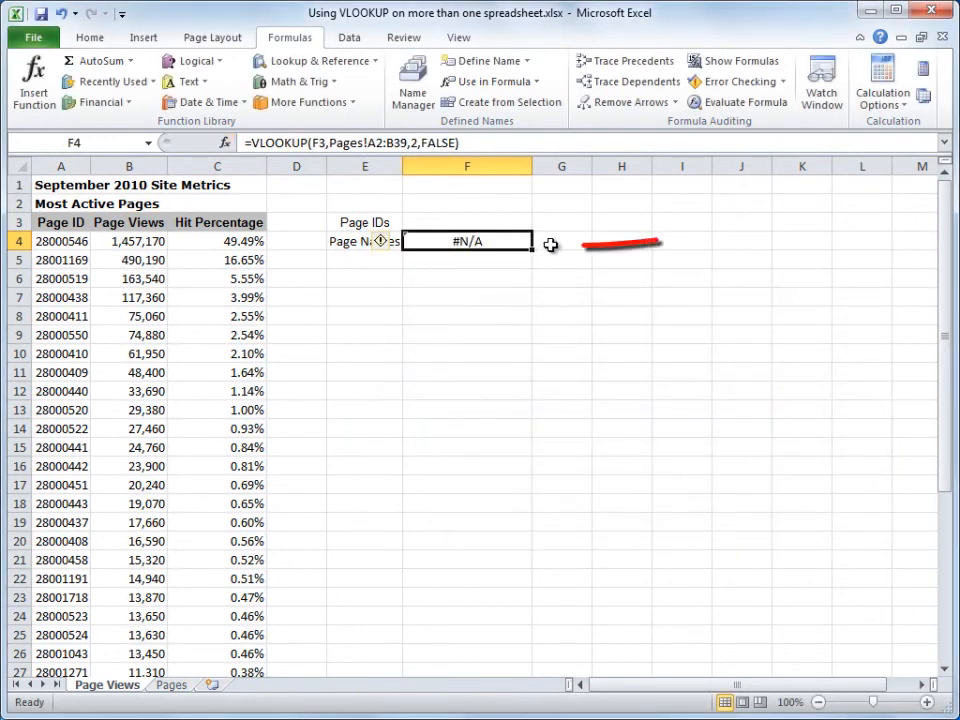
Step: Test the lookup by copying the page ID from A5 into F3
left_click(475, 220)
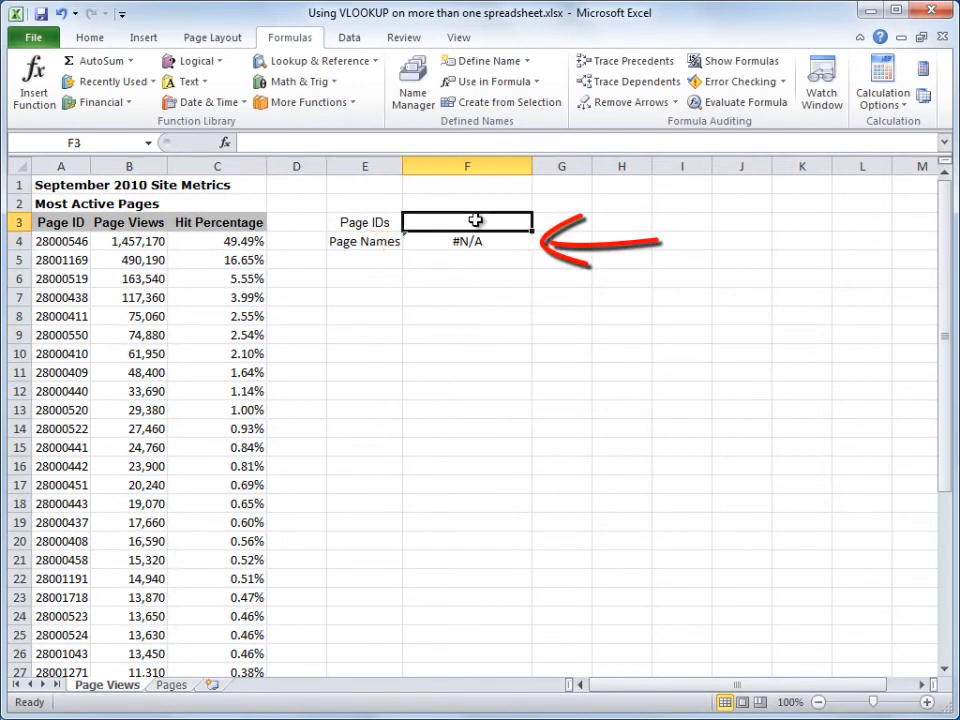
left_click(76, 261)
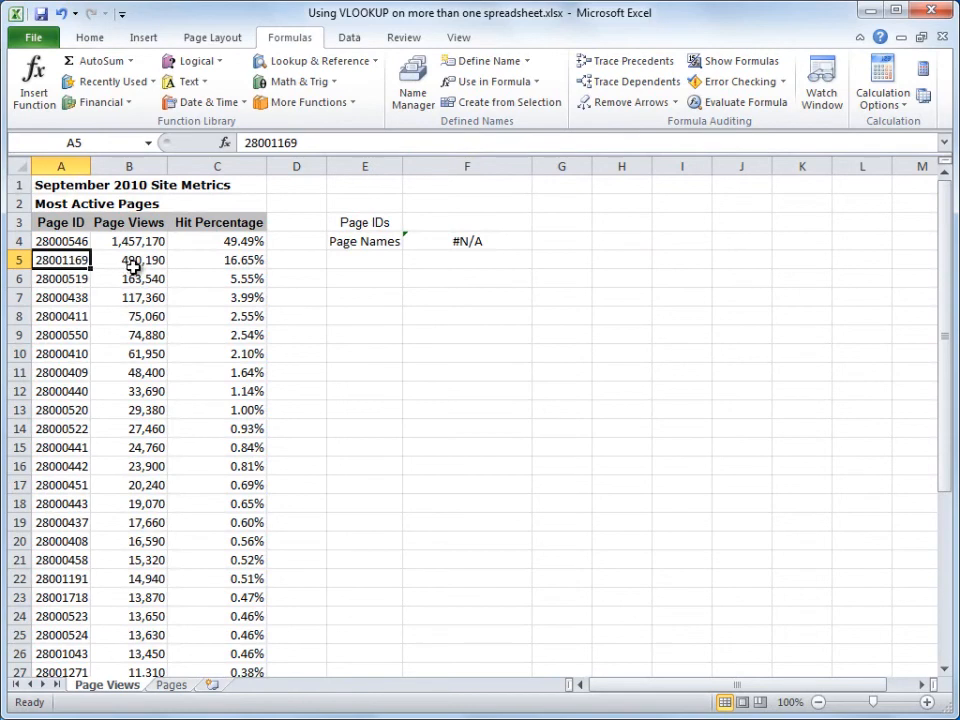
key("ctrl+c")
left_click(439, 224)
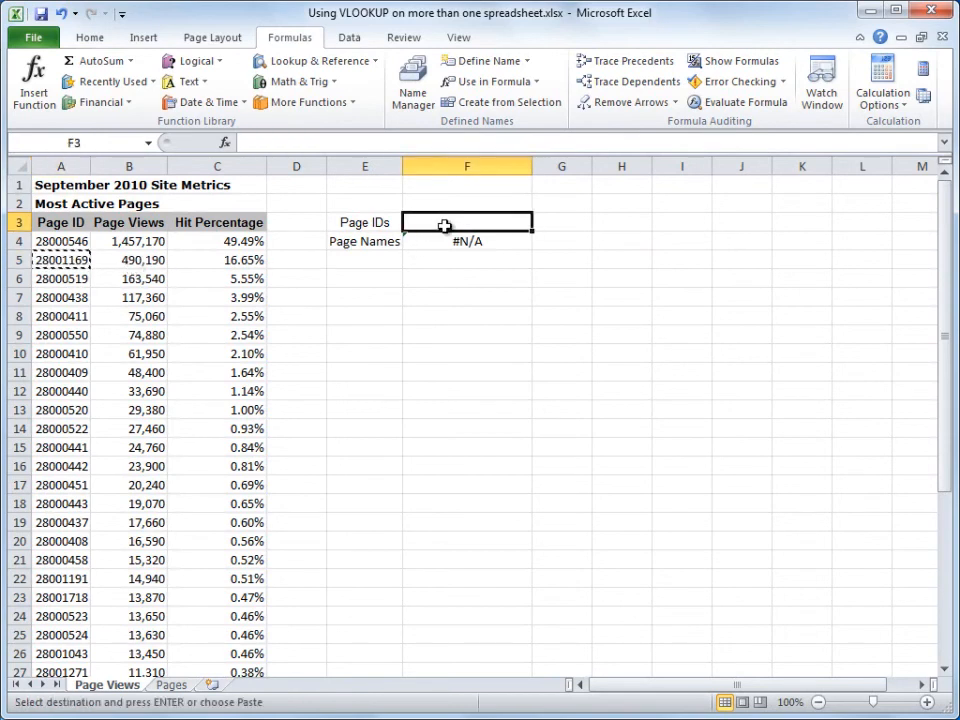
key("ctrl+v")
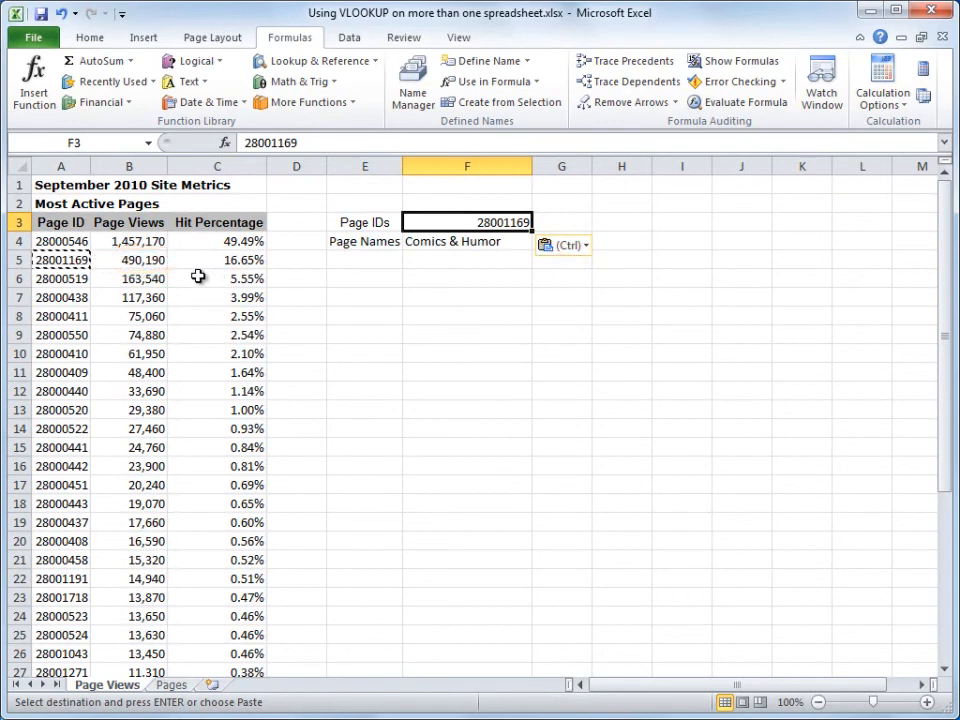
key("Escape")
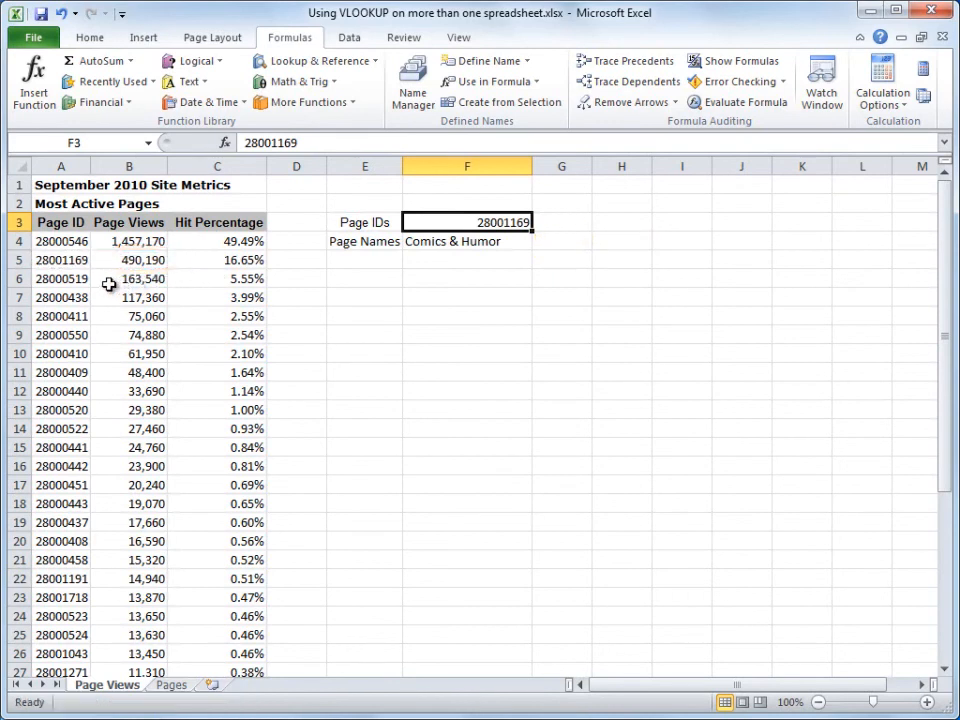
Step: Replace the page ID in F3 with a copy of the one from A6
left_click(76, 279)
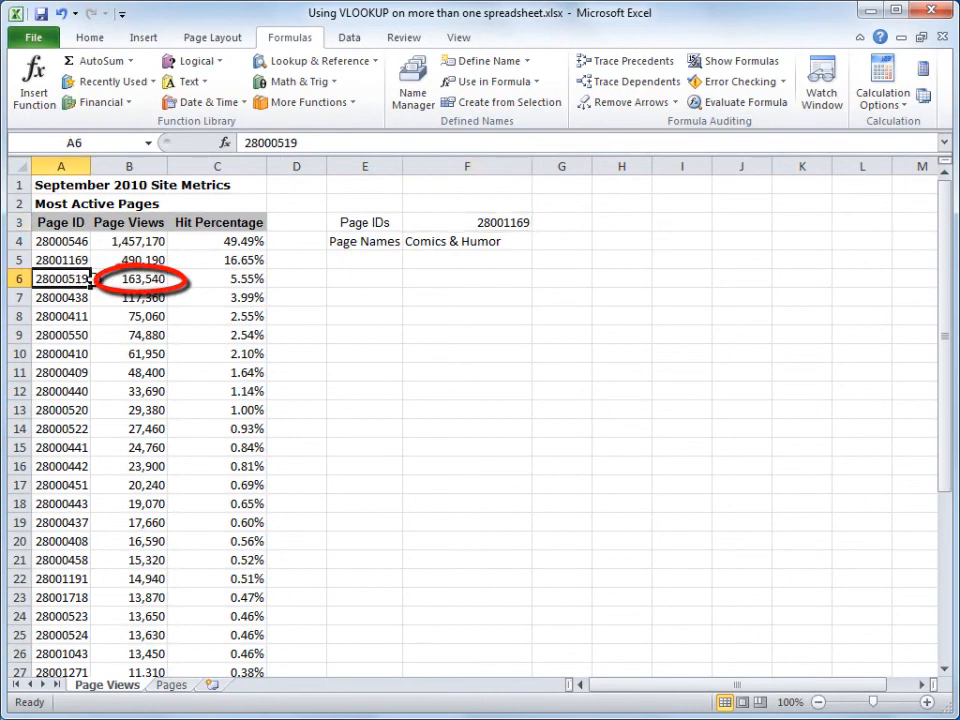
key("ctrl+c")
left_click(465, 222)
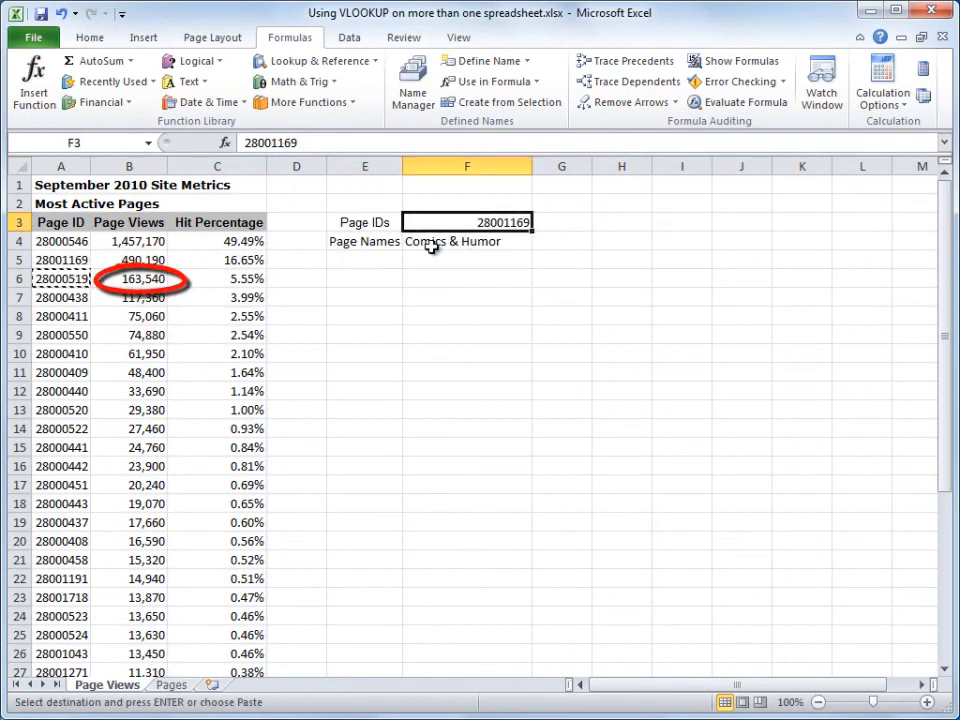
key("ctrl+v")
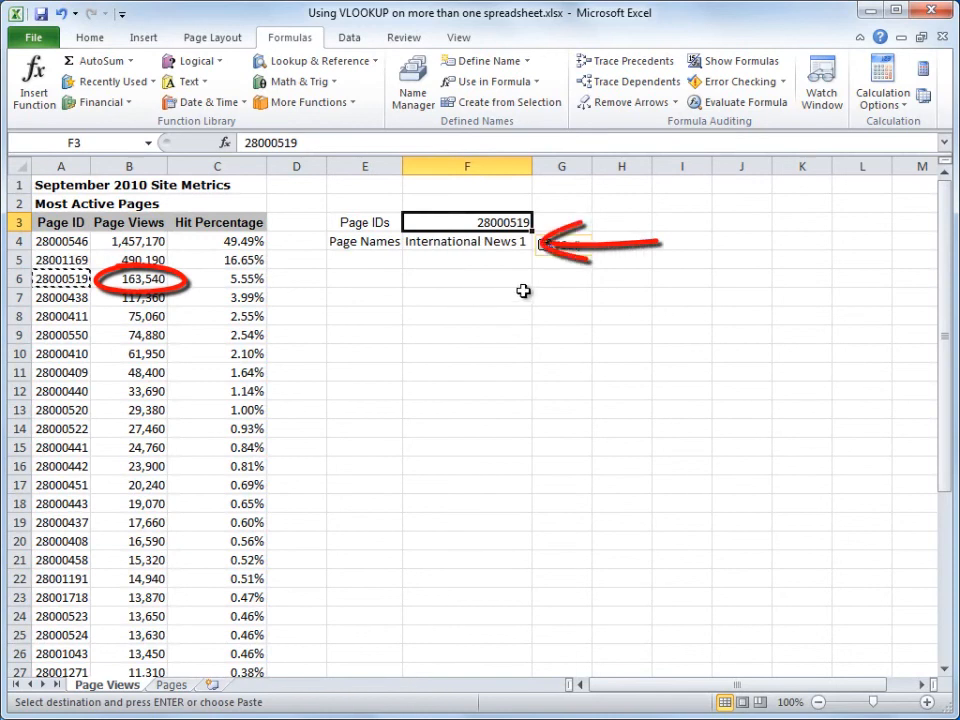